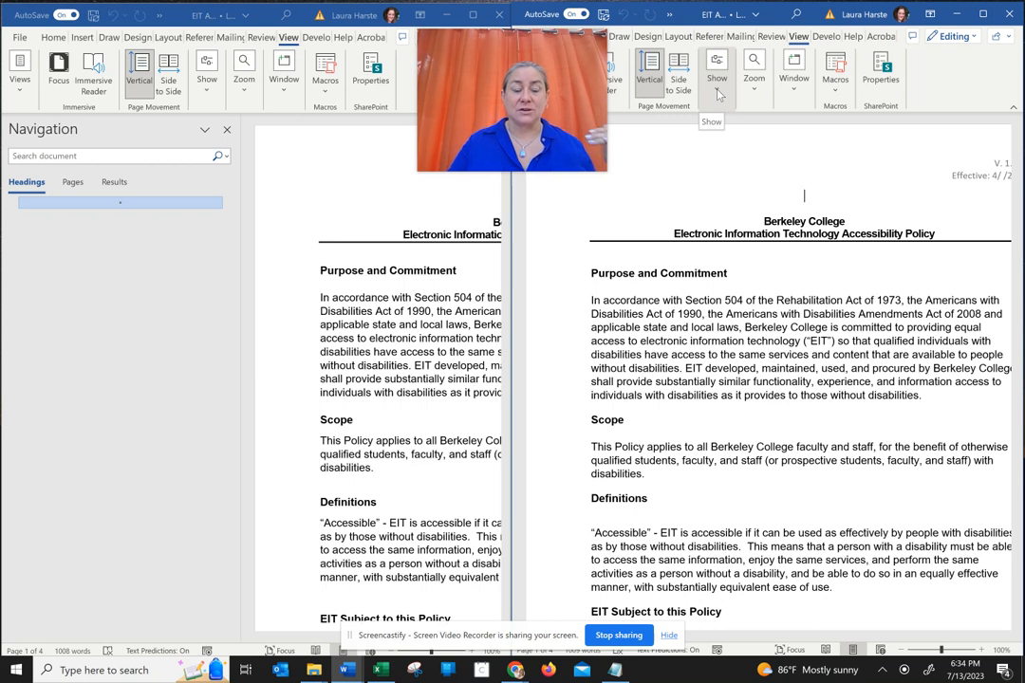
Step: Show the Navigation Pane in the second copy of the policy document, and maximize the window of the copy without headings
left_click(718, 94)
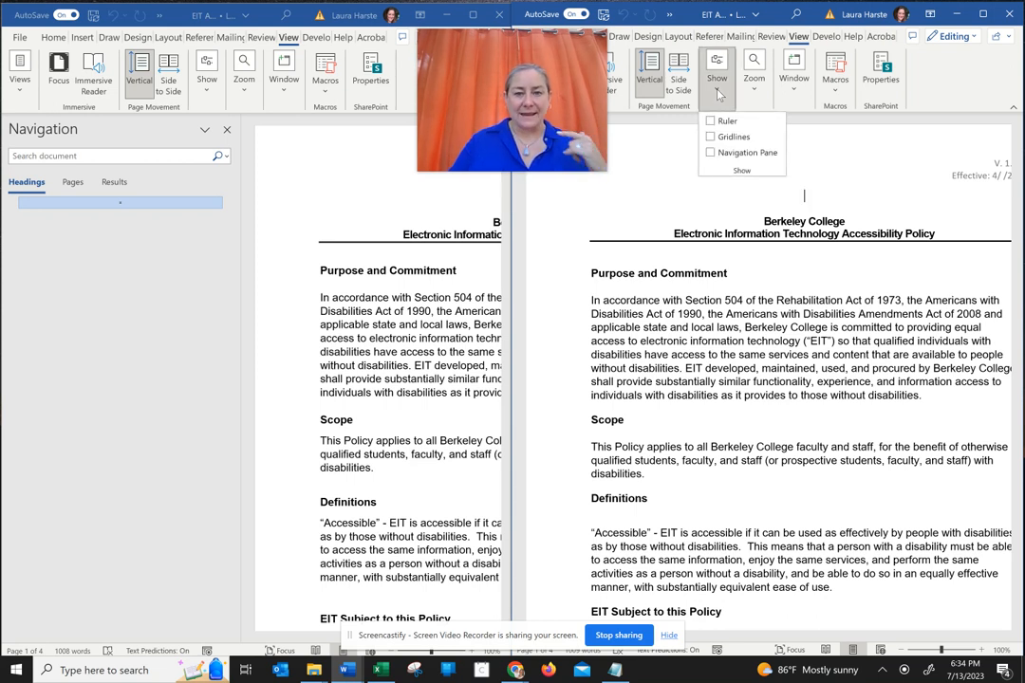
left_click(710, 152)
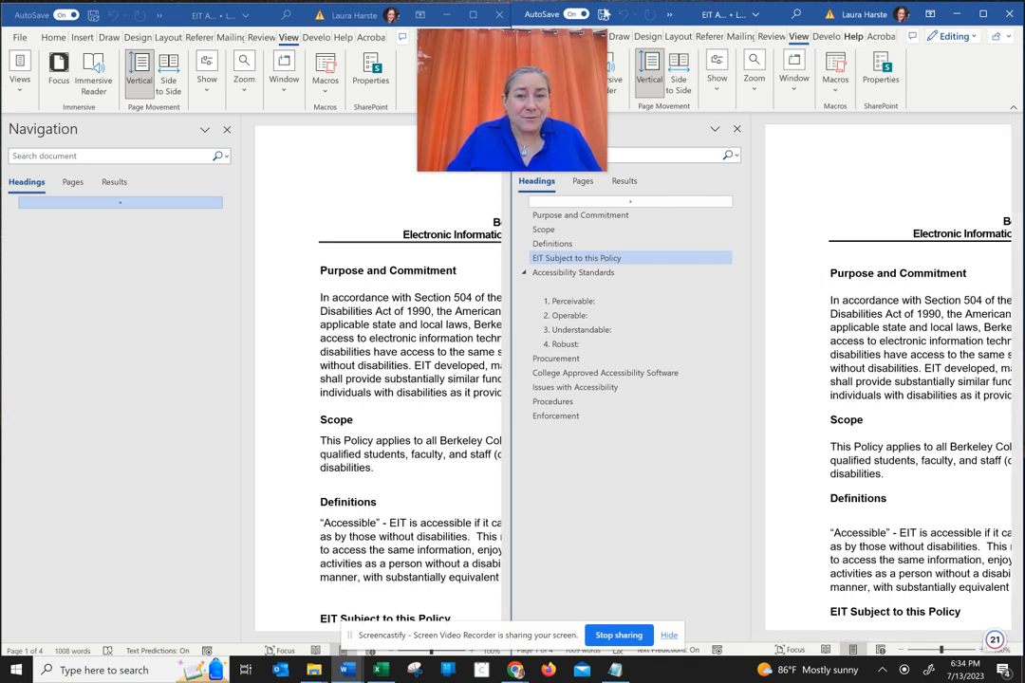
left_click(472, 14)
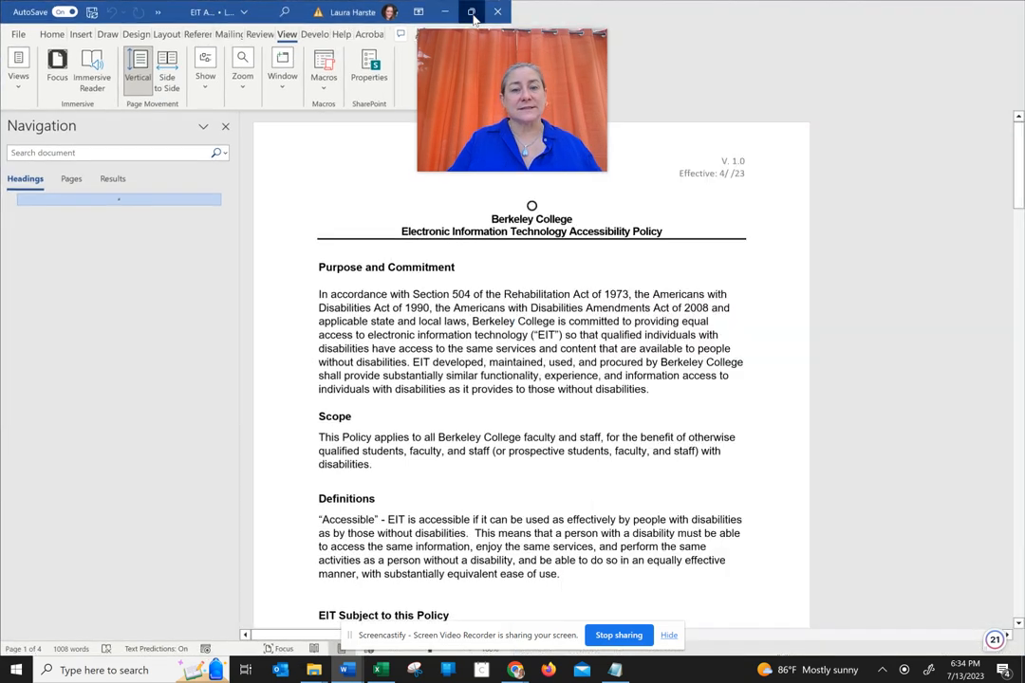
left_click_drag(497, 41, 913, 68)
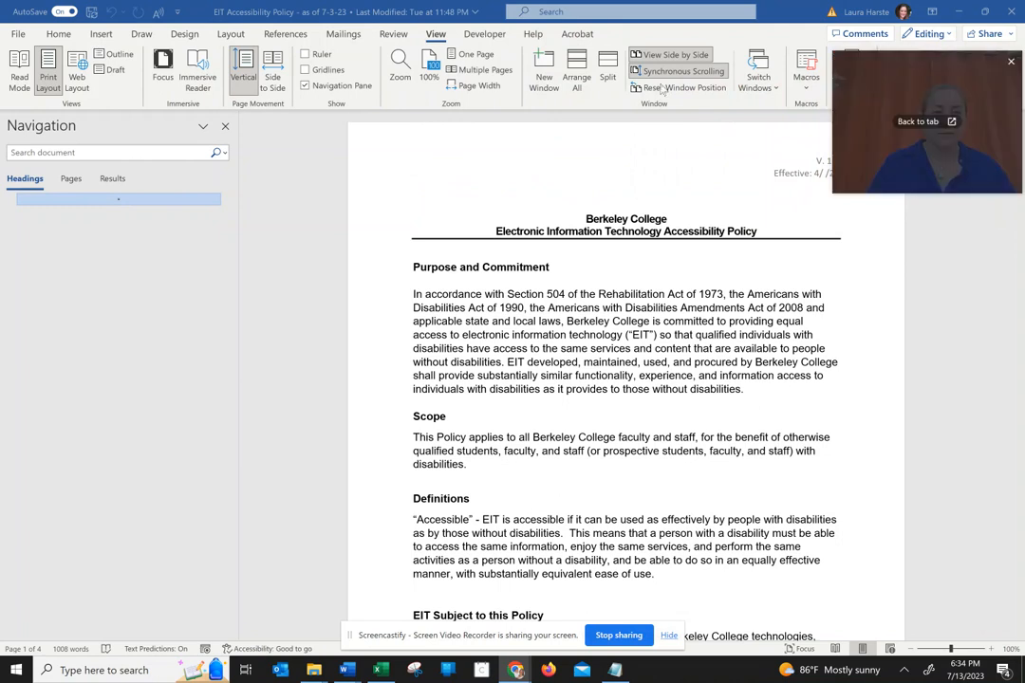
Step: Apply the Title style to the two-line Berkeley College policy title and set its font size to 14
left_click(59, 35)
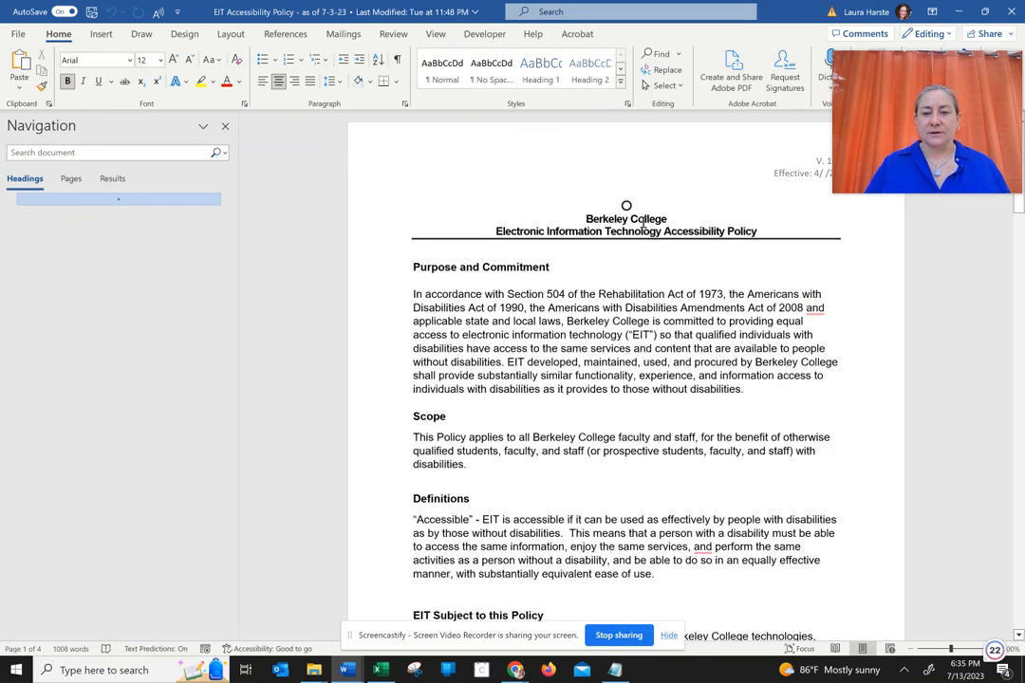
left_click_drag(759, 230, 479, 222)
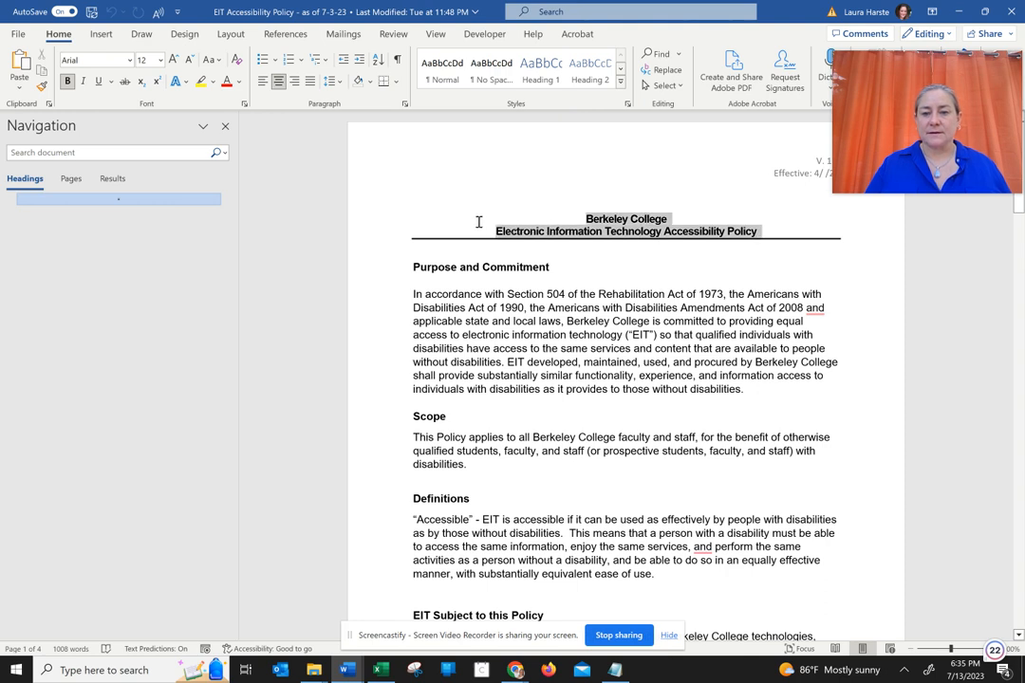
left_click(622, 73)
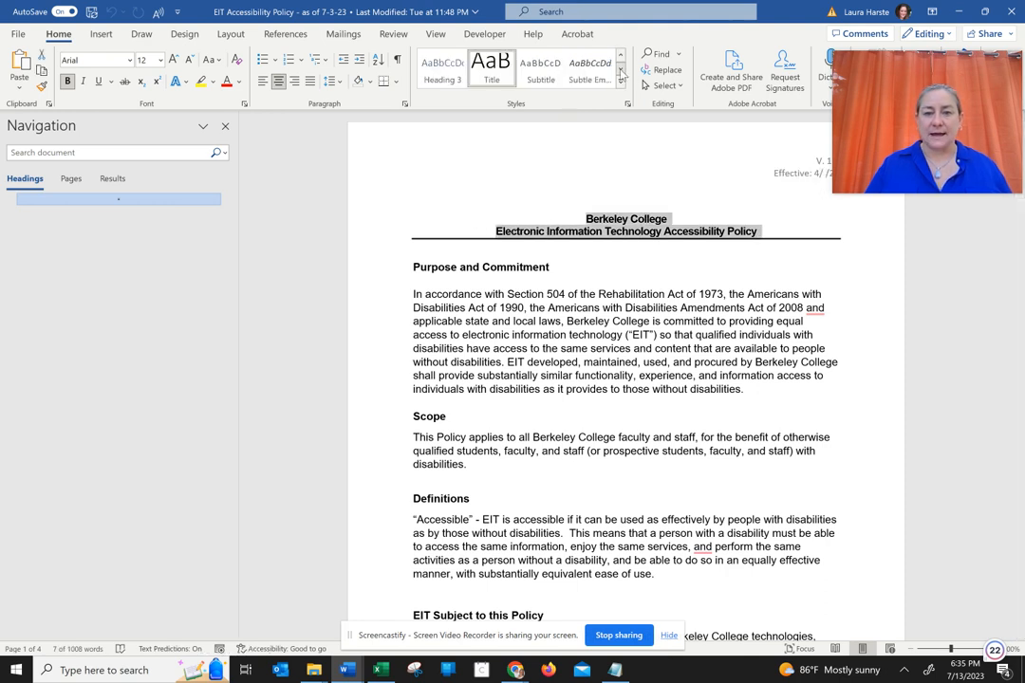
left_click(489, 71)
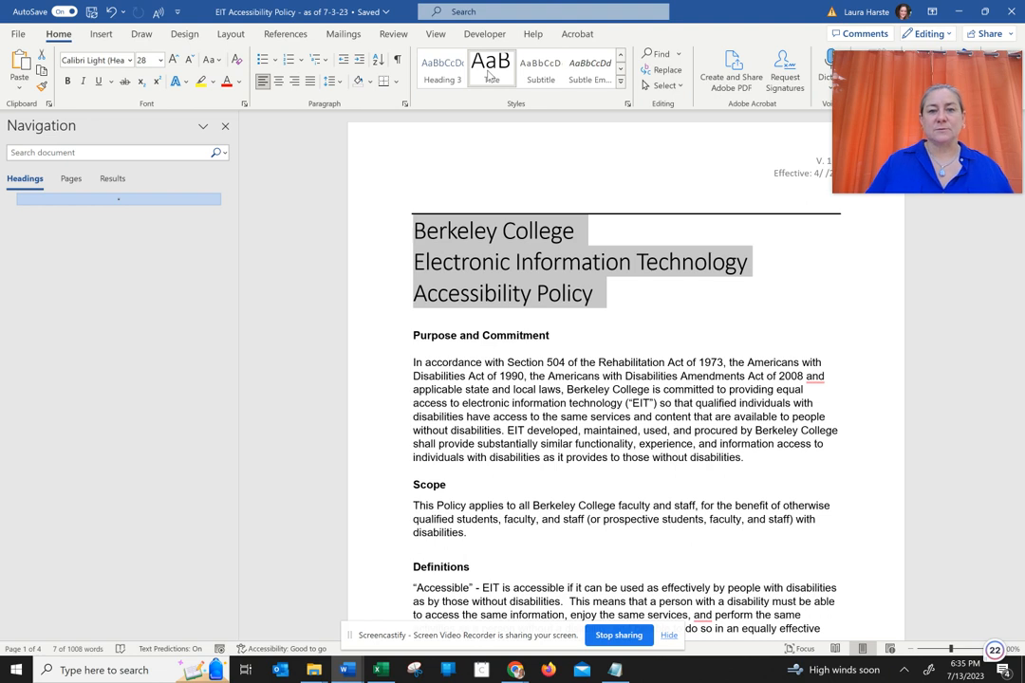
left_click(160, 59)
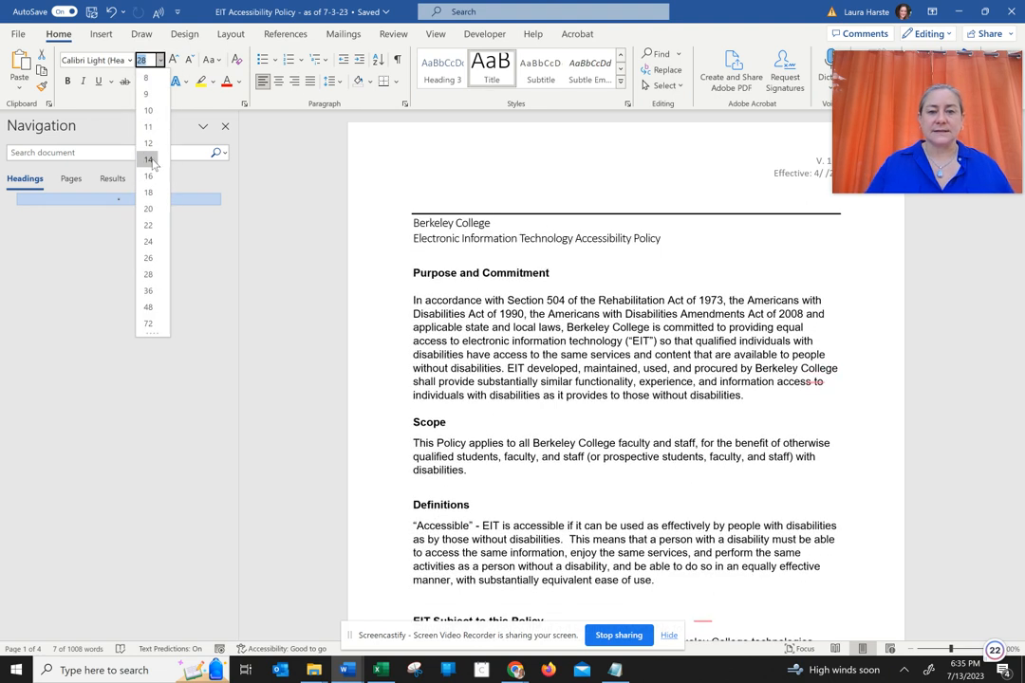
left_click(150, 161)
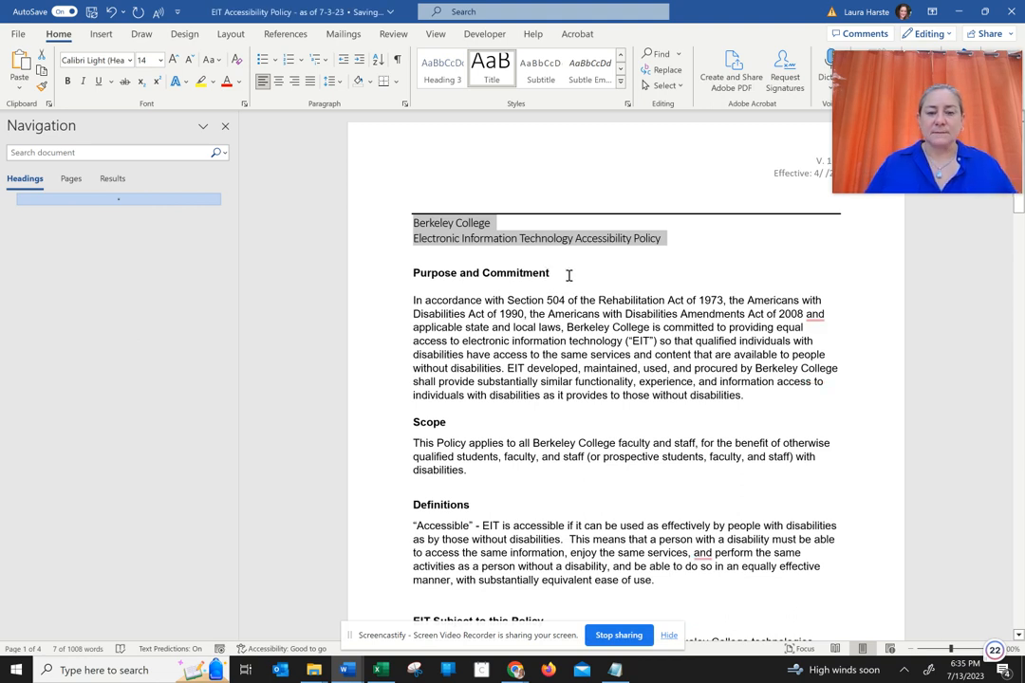
Step: Apply the Heading 1 style to the "Purpose and Commitment" and "Scope" section headings
left_click(568, 275)
left_click(399, 275)
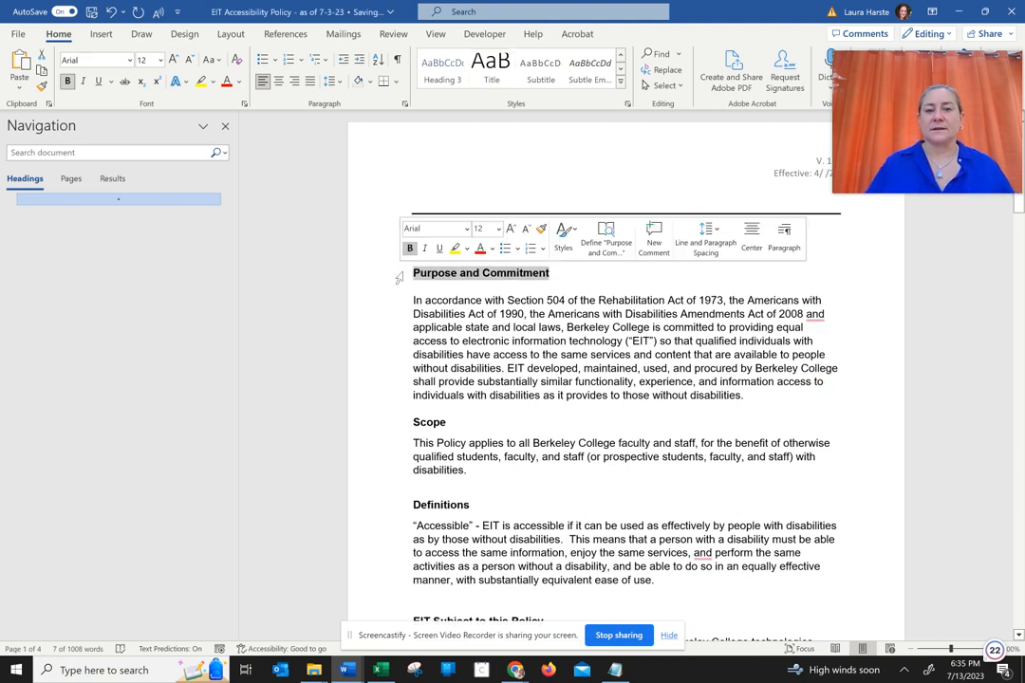
left_click(621, 57)
left_click(539, 70)
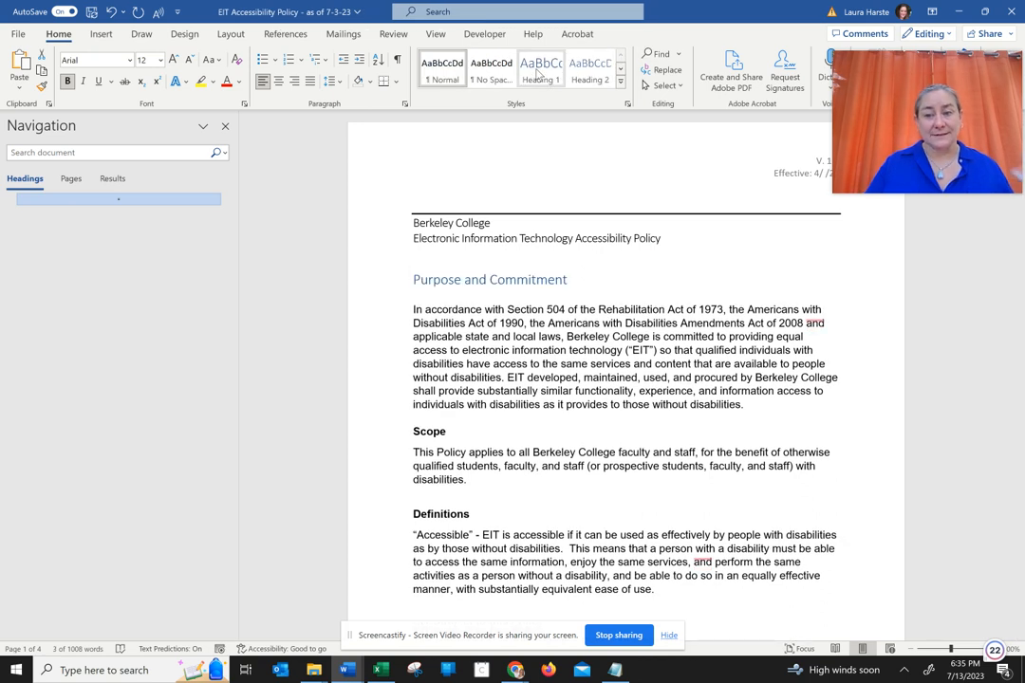
key("ctrl+z")
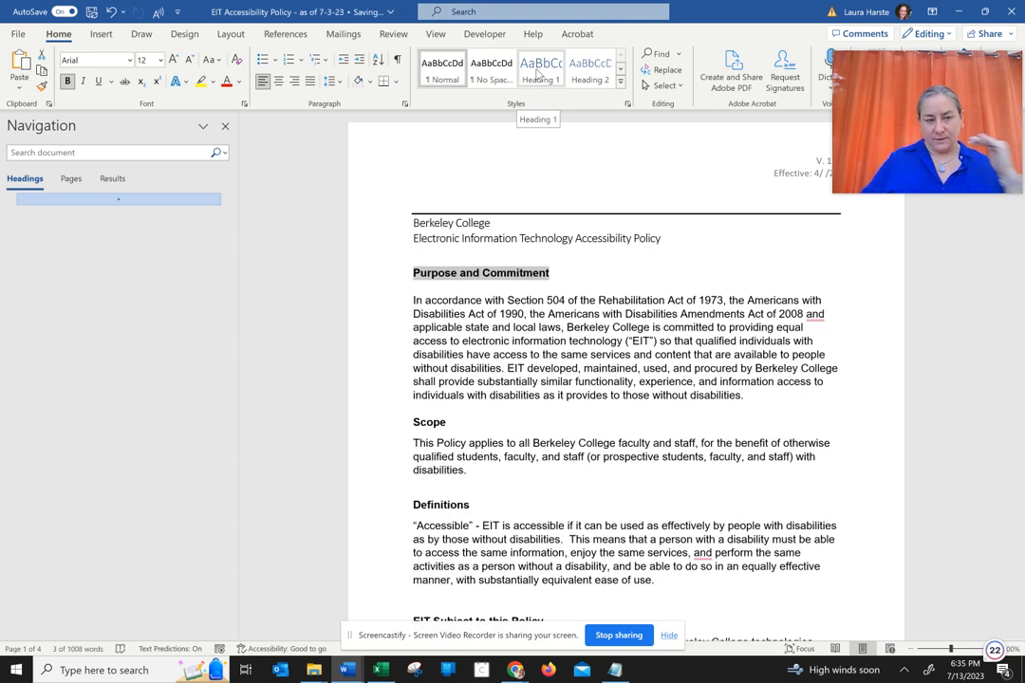
left_click(538, 73)
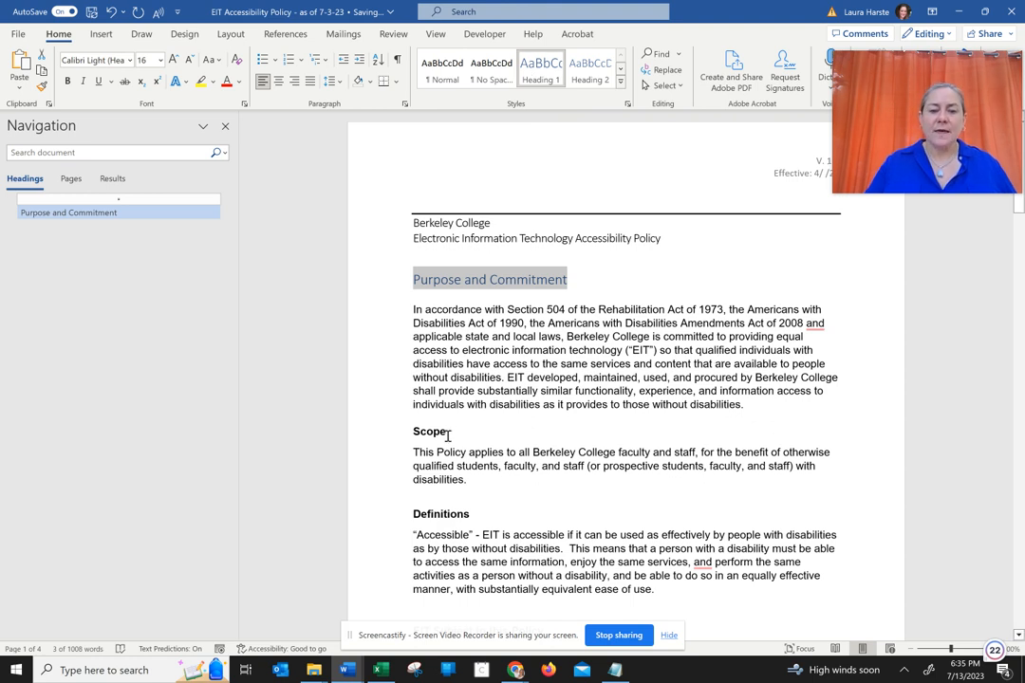
left_click_drag(447, 436, 411, 432)
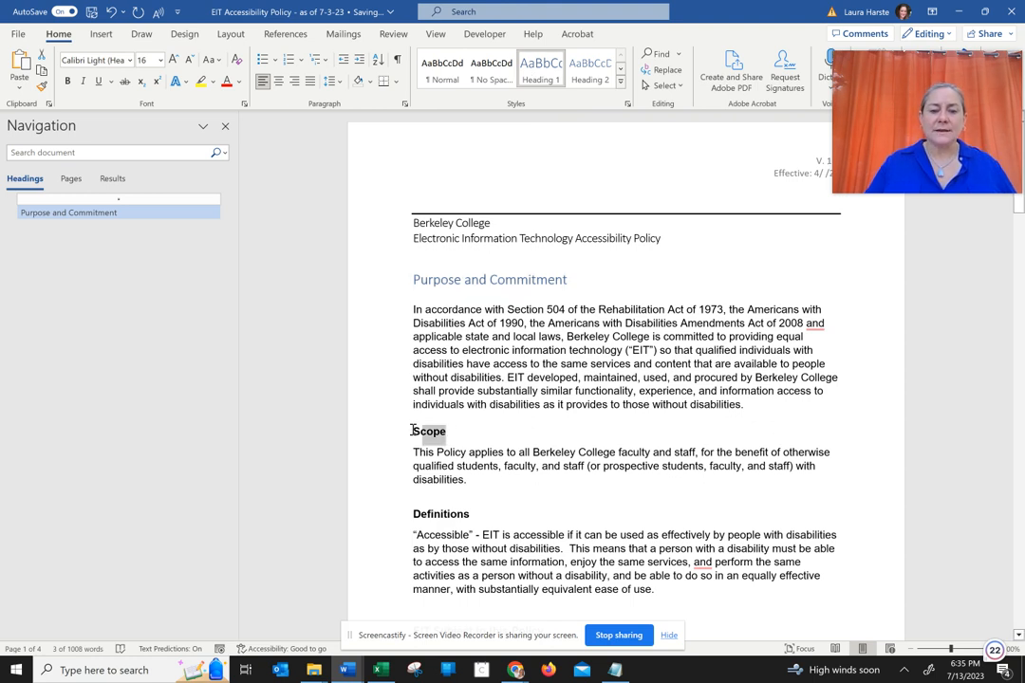
left_click(534, 71)
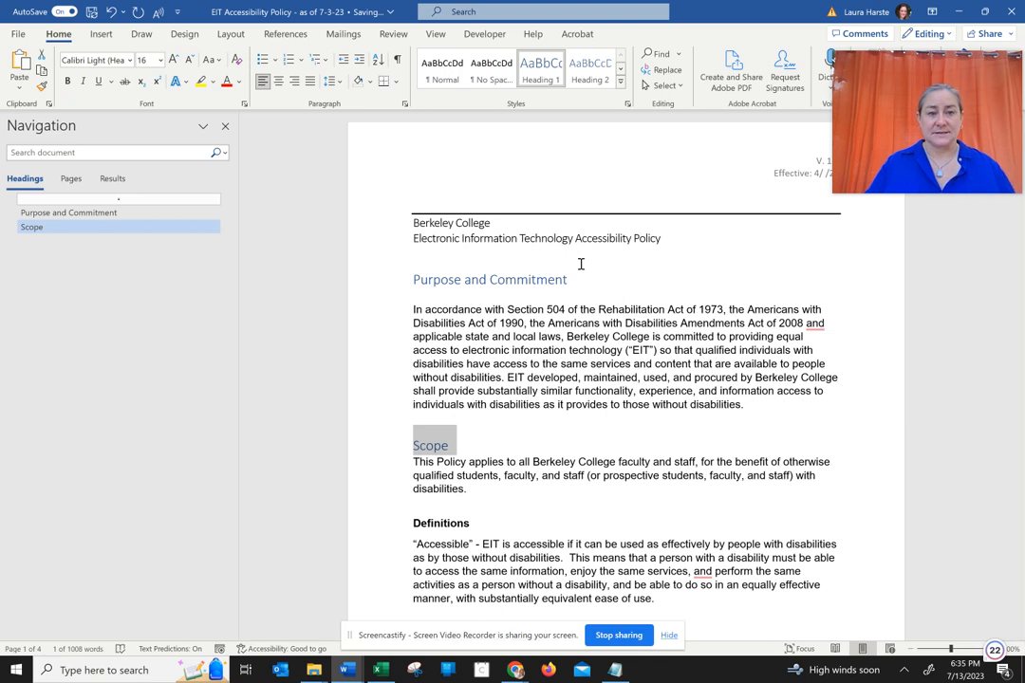
Step: Format the "Purpose and Commitment" heading directly as bold, black text in the Calibri (Body) font
left_click_drag(575, 281, 405, 282)
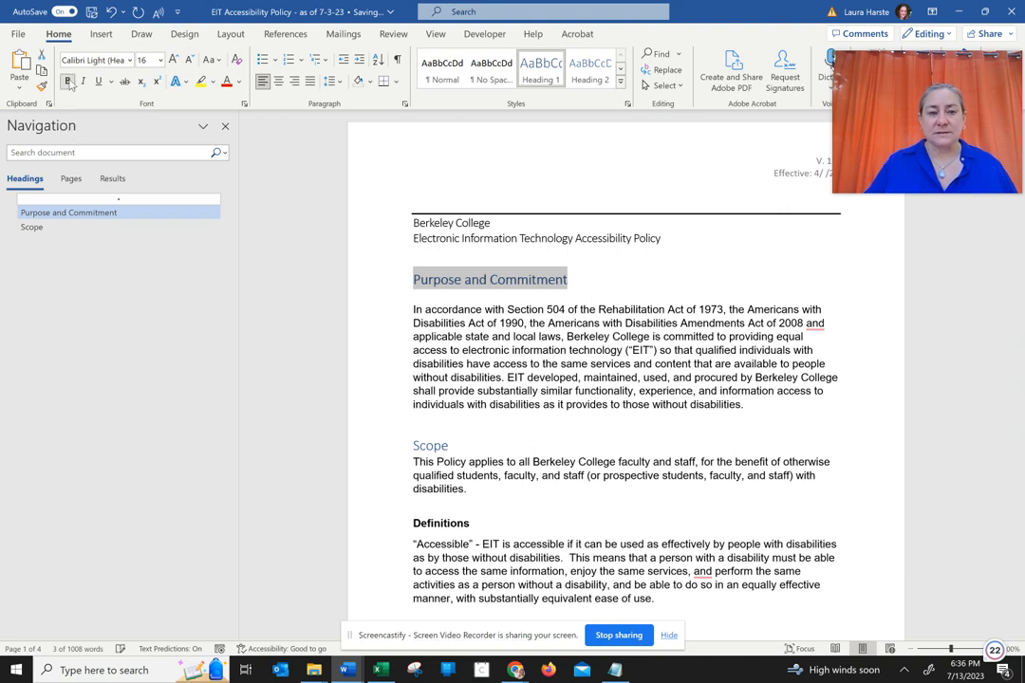
left_click(240, 82)
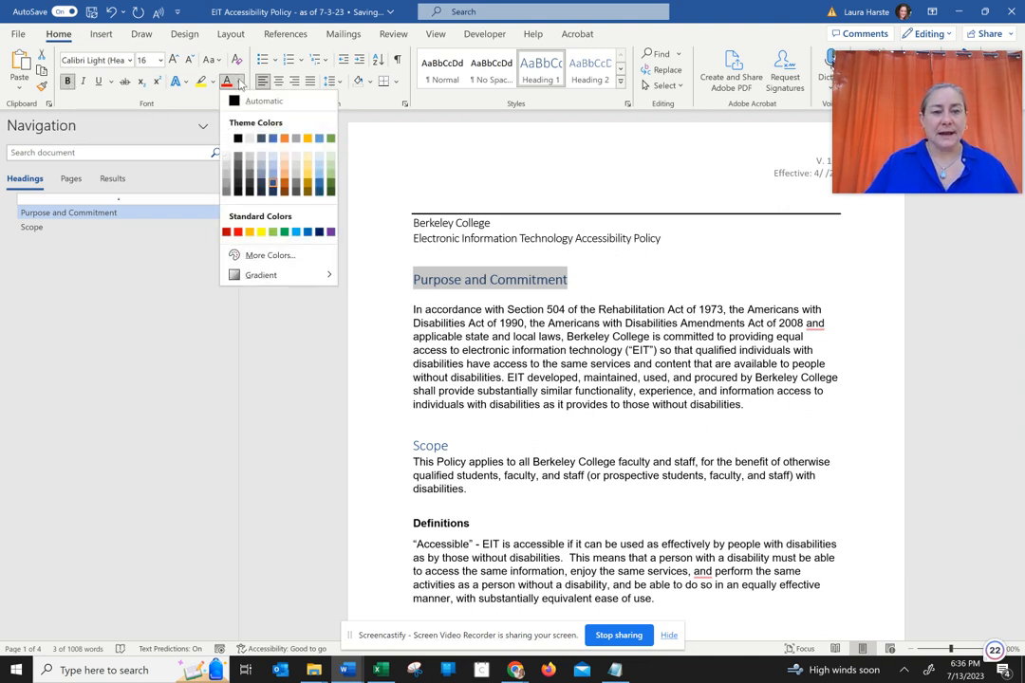
key("Escape")
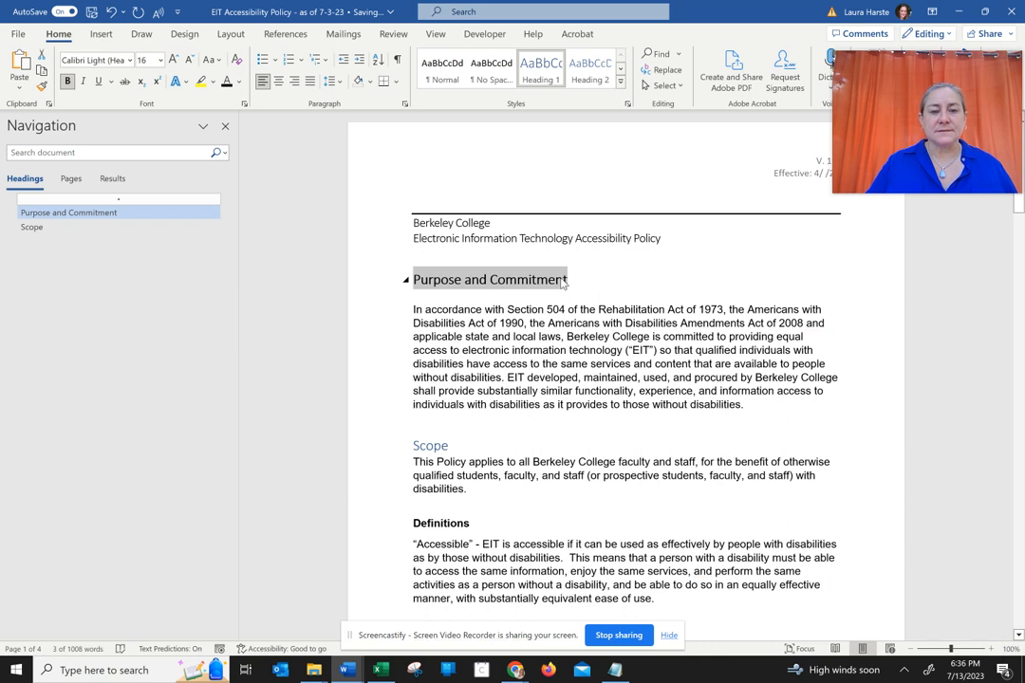
left_click(129, 61)
left_click(100, 114)
left_click(493, 287)
left_click(584, 338)
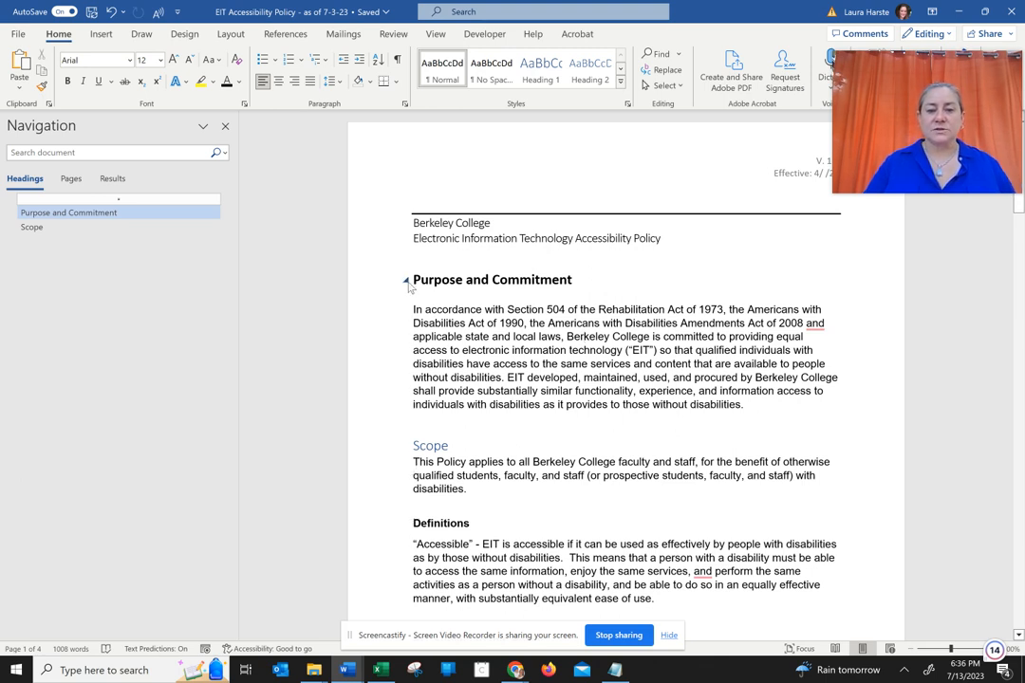
Step: Collapse the "Purpose and Commitment" and "Scope" sections in the document, and expand "Scope" again
left_click(407, 282)
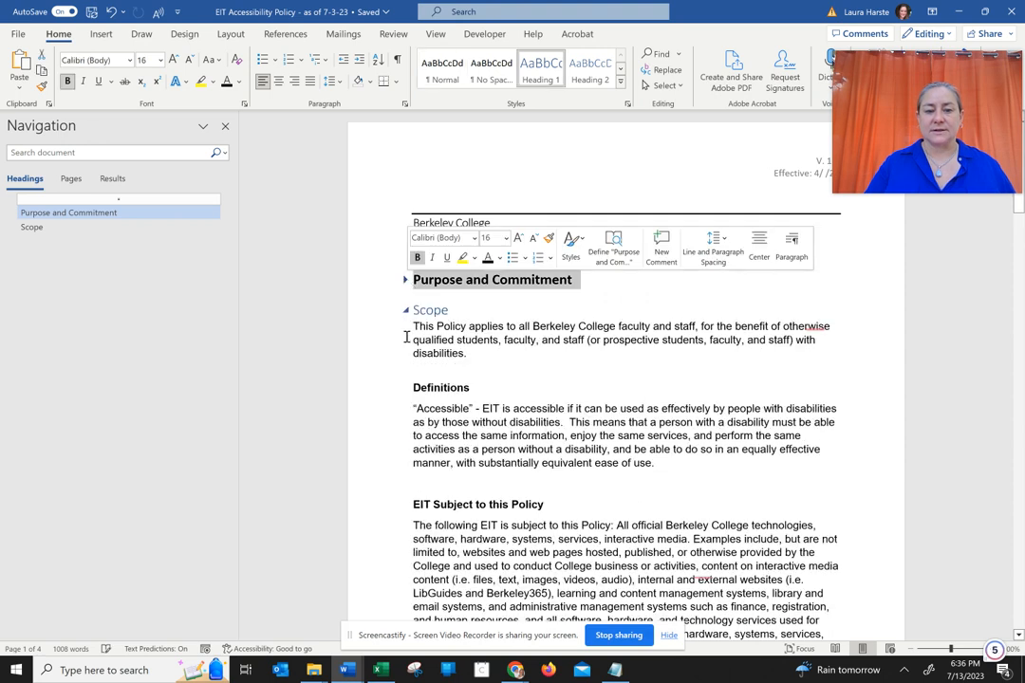
left_click(406, 311)
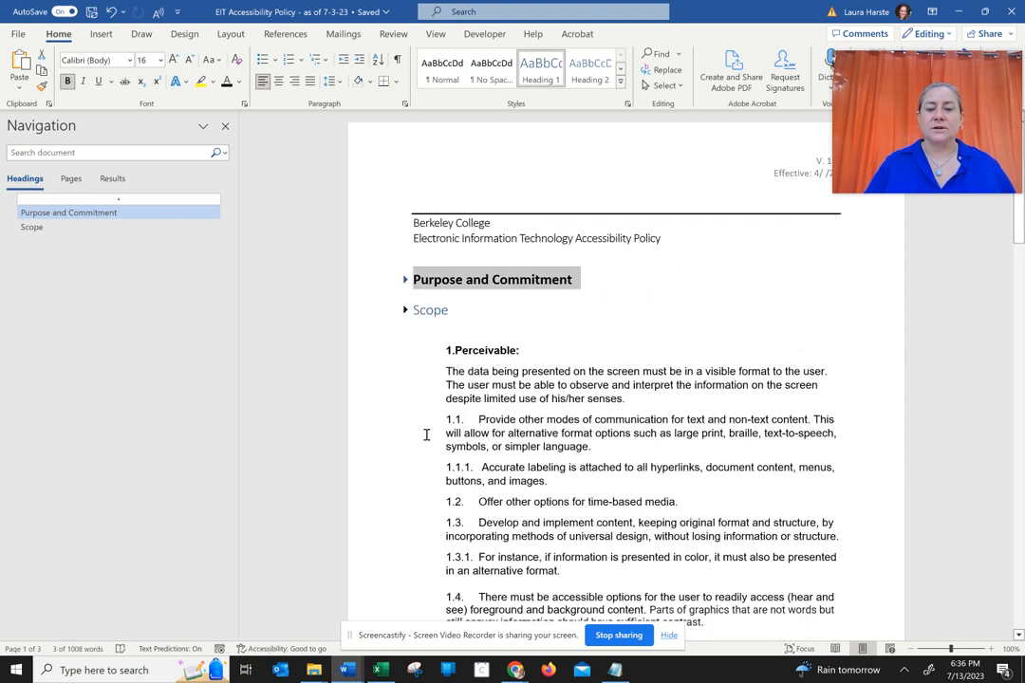
left_click(406, 311)
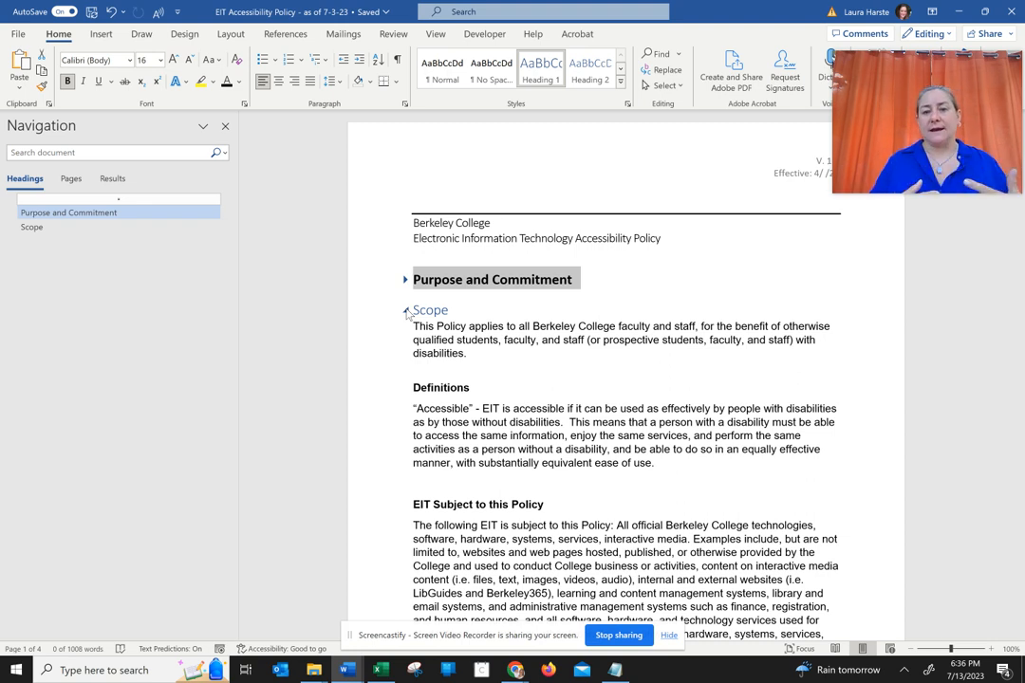
Step: Reapply the Heading 1 style to the "Purpose and Commitment" heading and open the Heading 1 style definition for modification
left_click(549, 76)
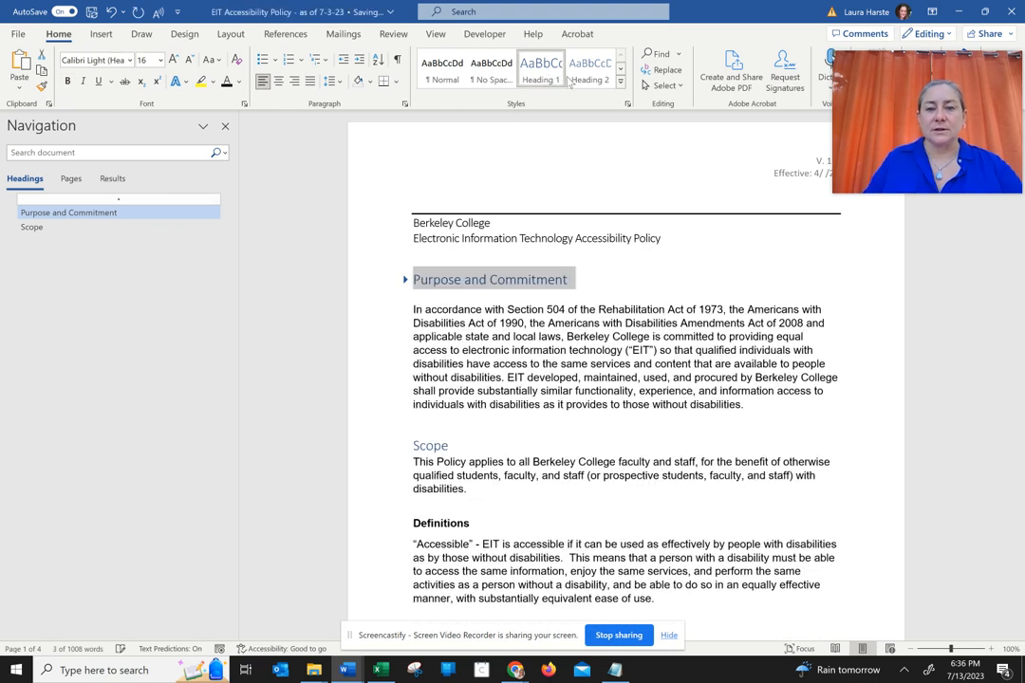
key("shift+End")
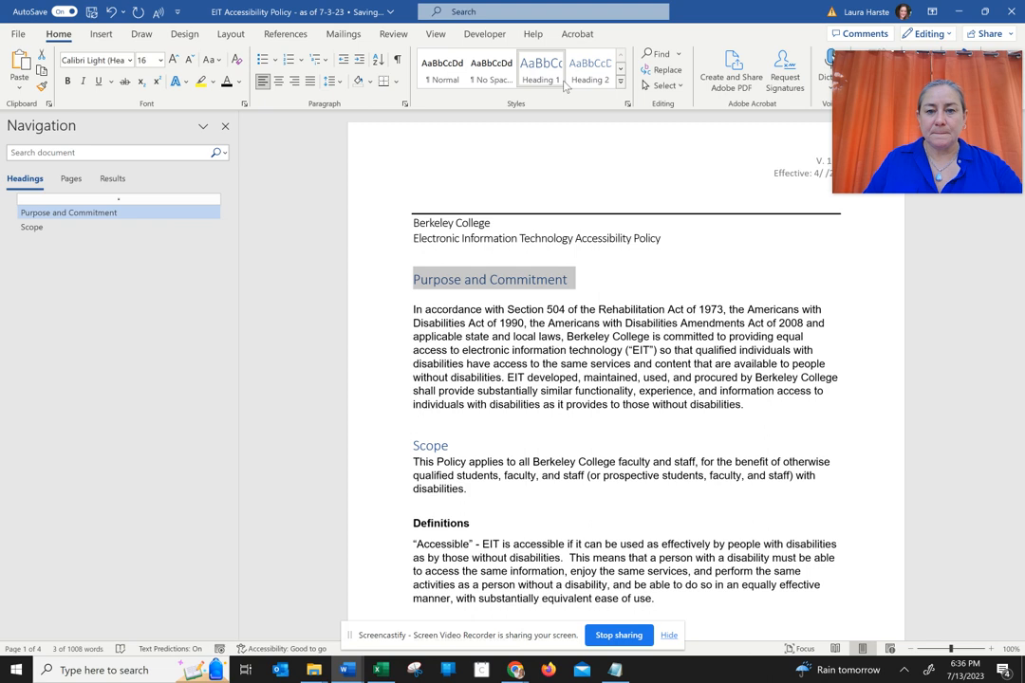
right_click(530, 65)
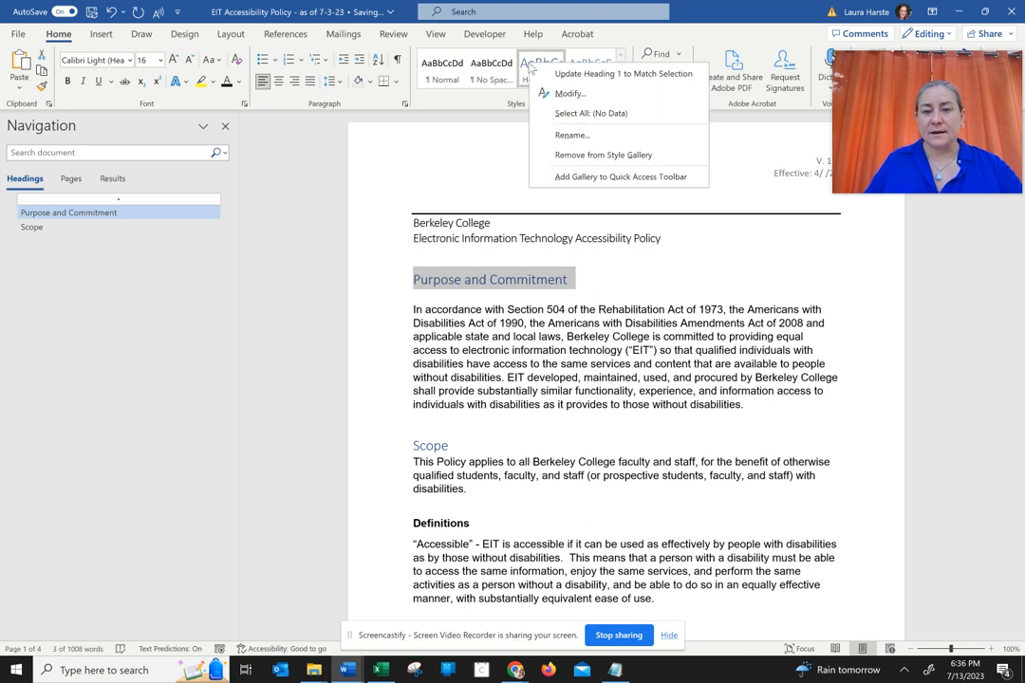
left_click(571, 93)
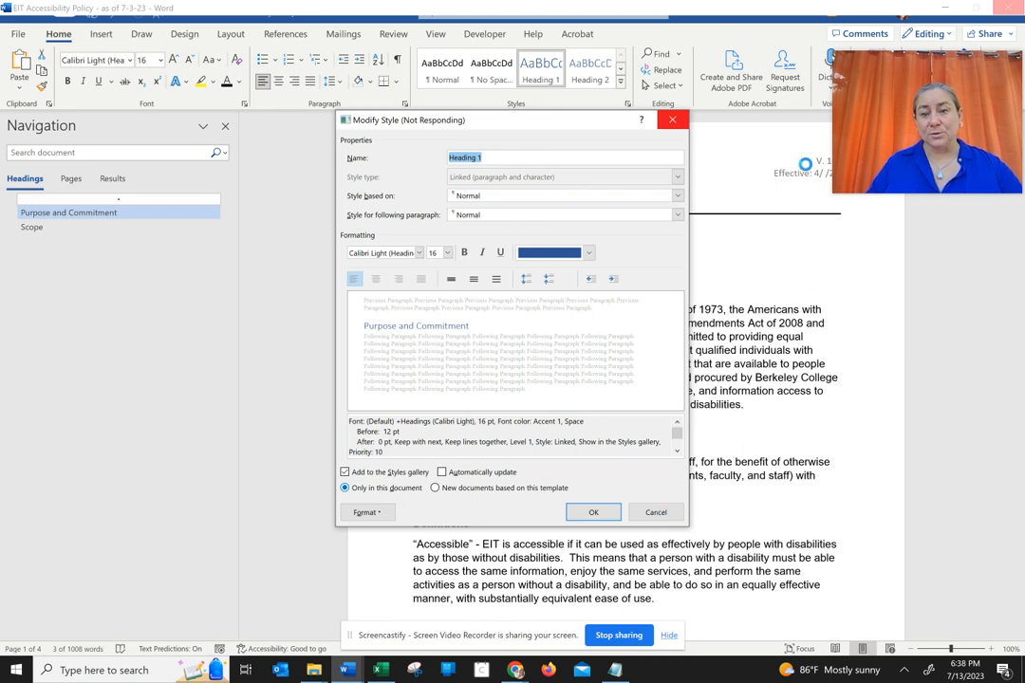
mouse_move(868, 187)
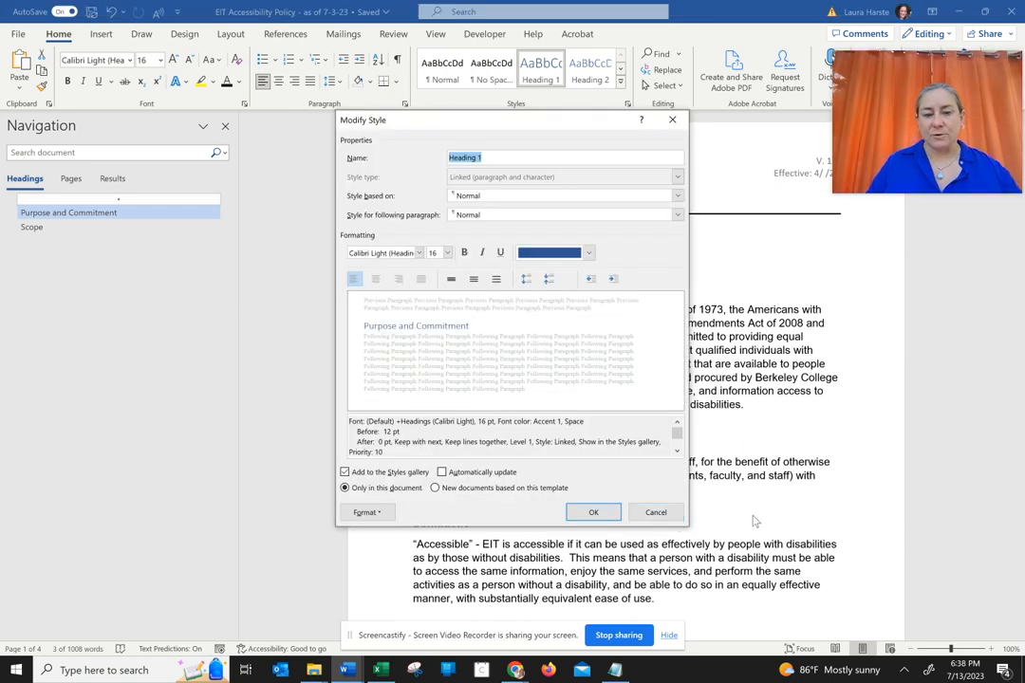